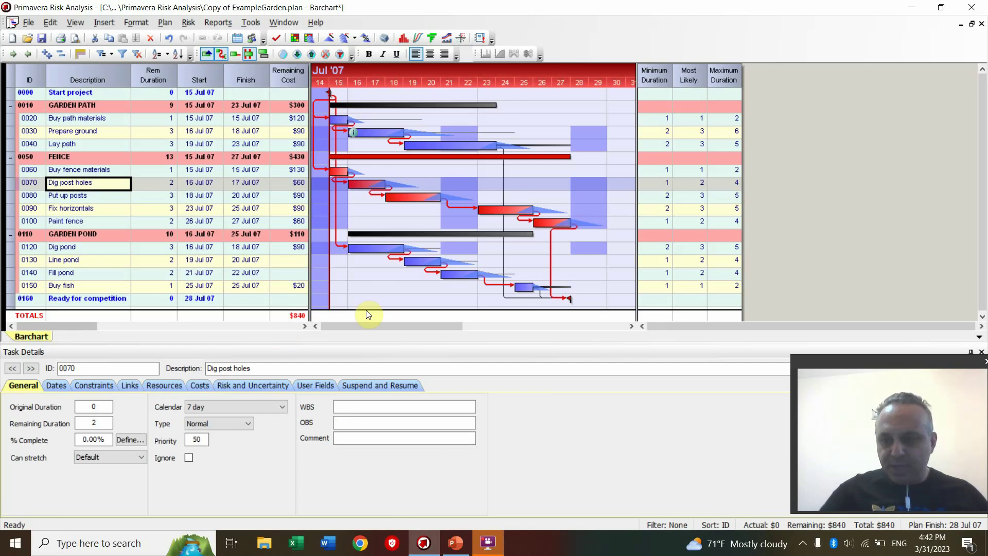
# Step: Look through the File menu's submenus, then select task 0080 Put up posts in the barchart
pyautogui.click(28, 23)
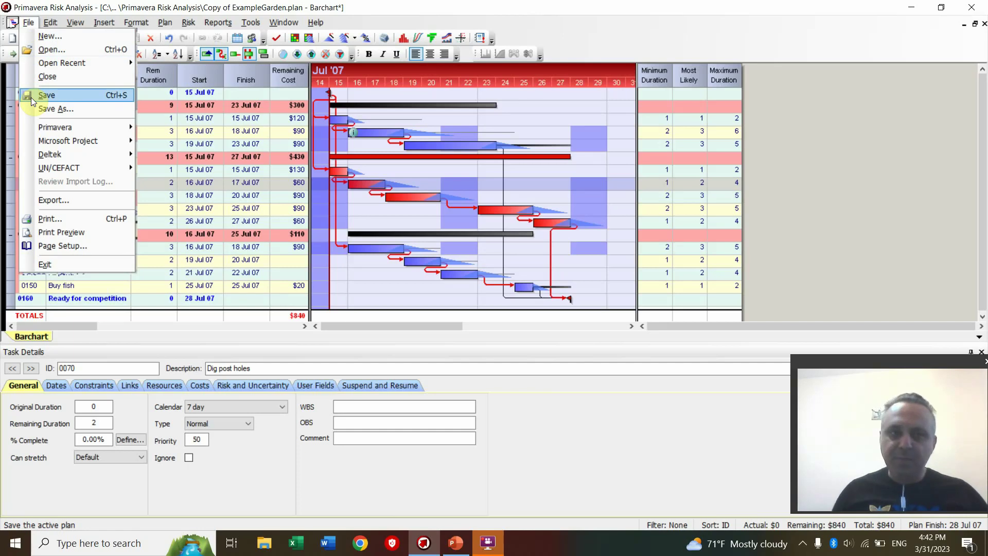
pyautogui.moveTo(39, 129)
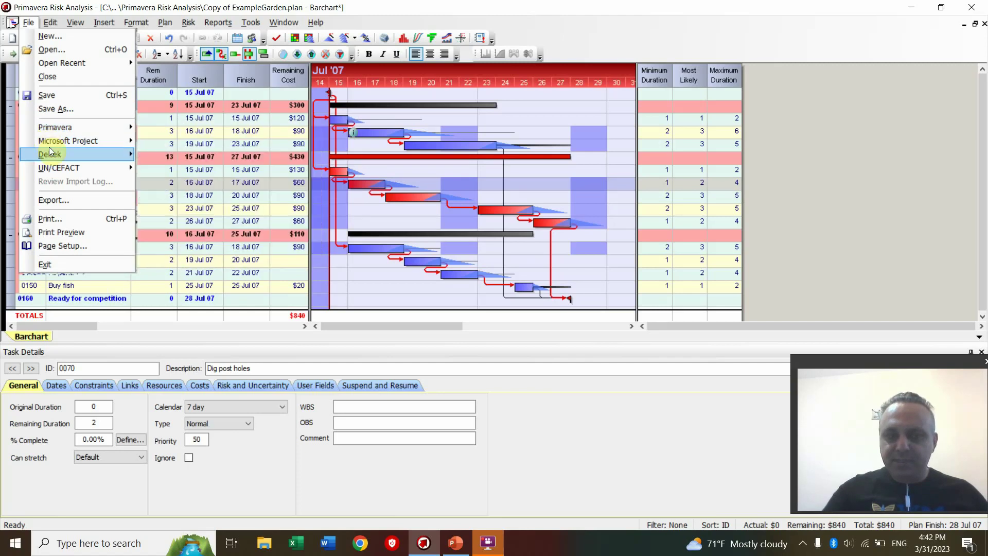
pyautogui.moveTo(49, 151)
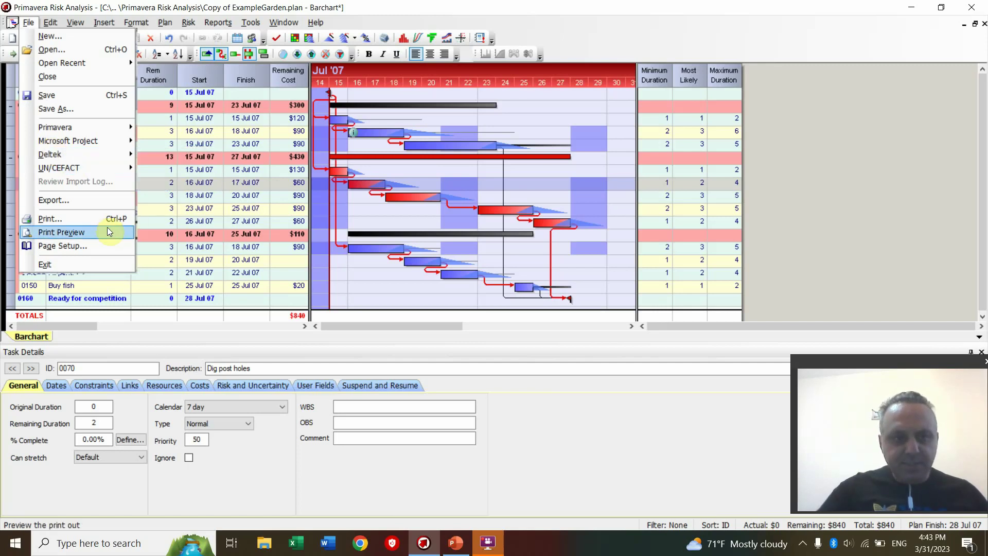
pyautogui.click(166, 200)
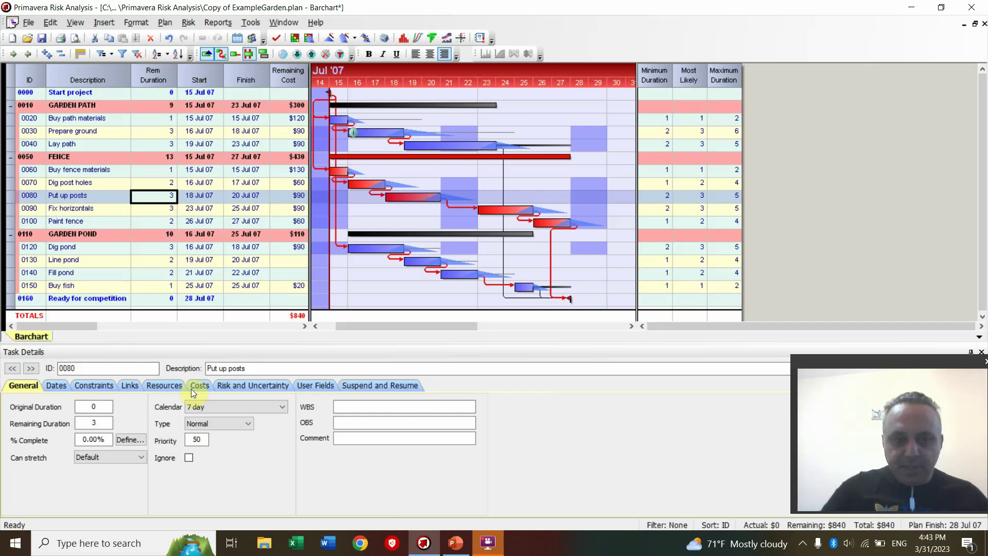
# Step: Show Put up posts' Risk and Uncertainty settings: Triangle duration with minimum 2, most likely 3, maximum 5
pyautogui.click(252, 389)
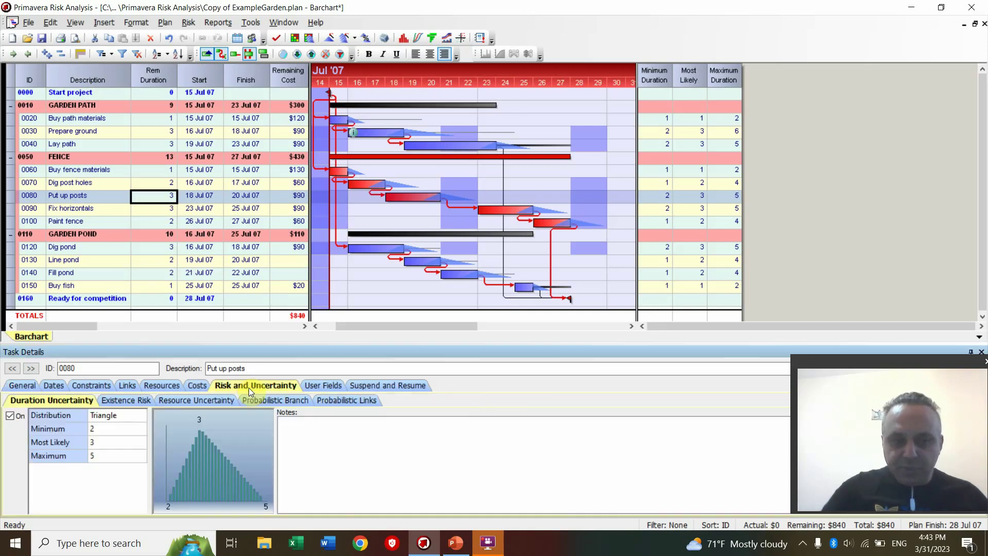
pyautogui.click(111, 443)
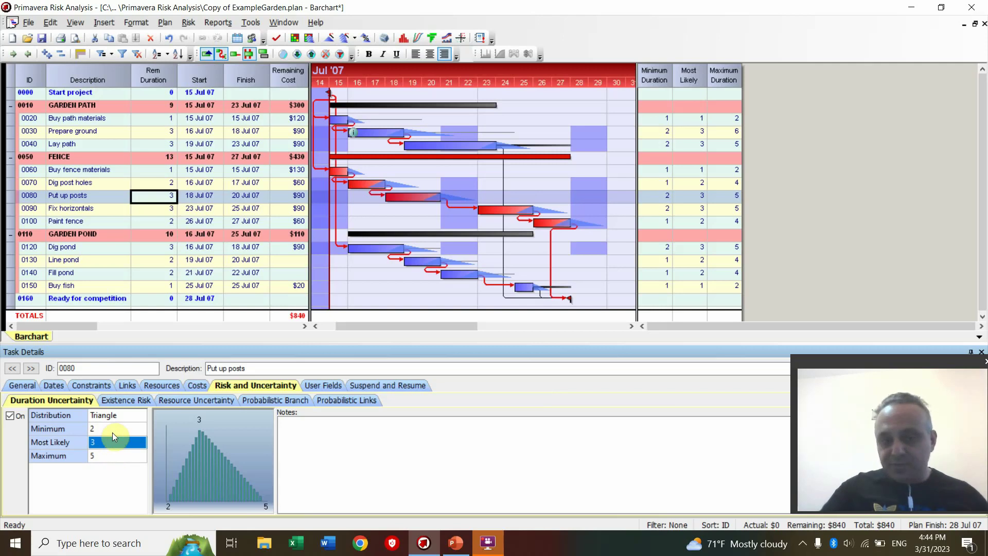
pyautogui.click(113, 432)
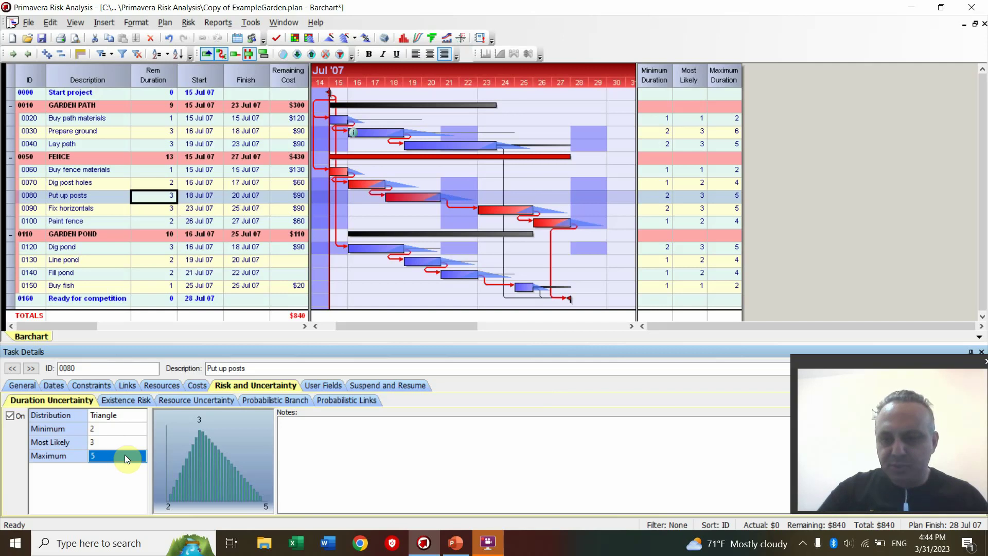
# Step: Switch Put up posts' duration distribution from Triangle to Normal with mean 3 and standard deviation 1
pyautogui.click(106, 419)
pyautogui.click(106, 419)
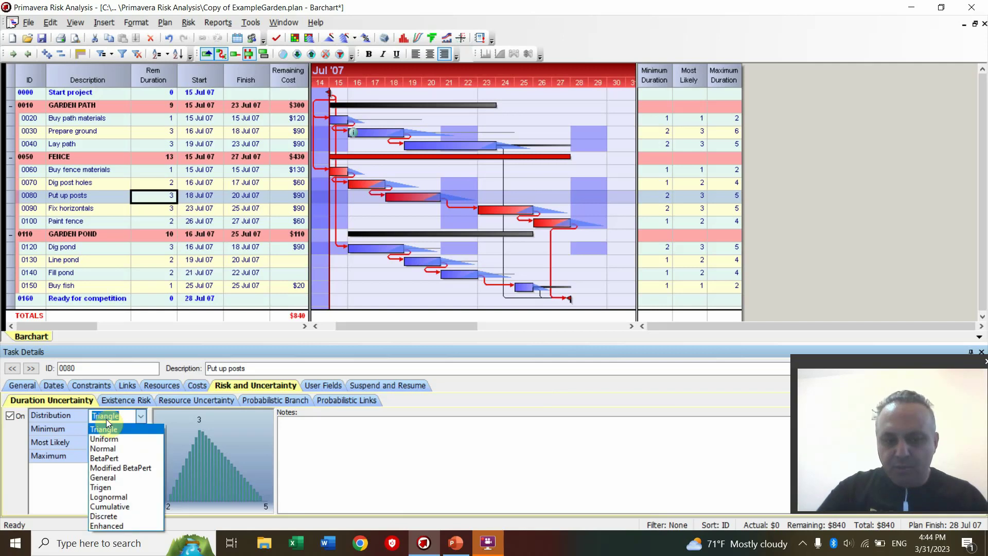
pyautogui.click(113, 446)
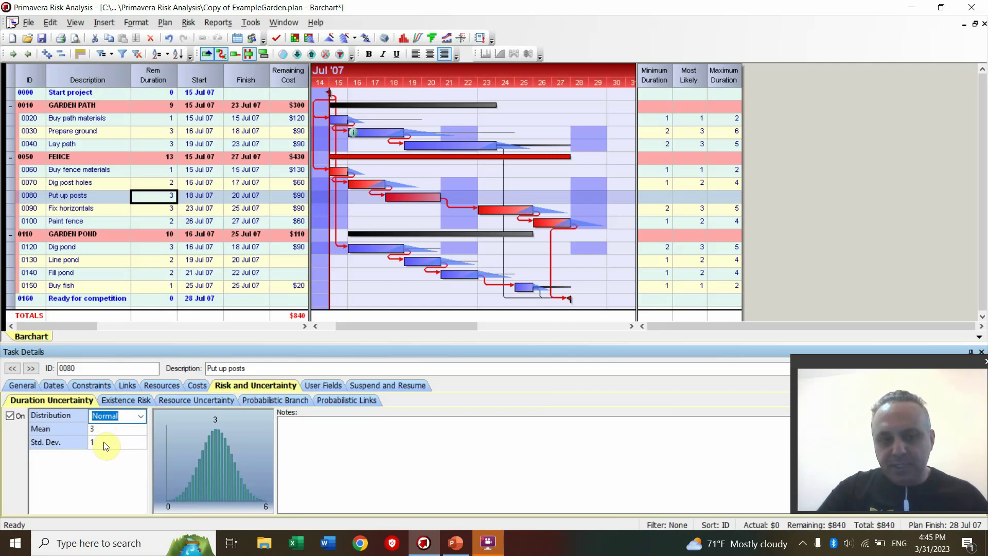
pyautogui.click(103, 442)
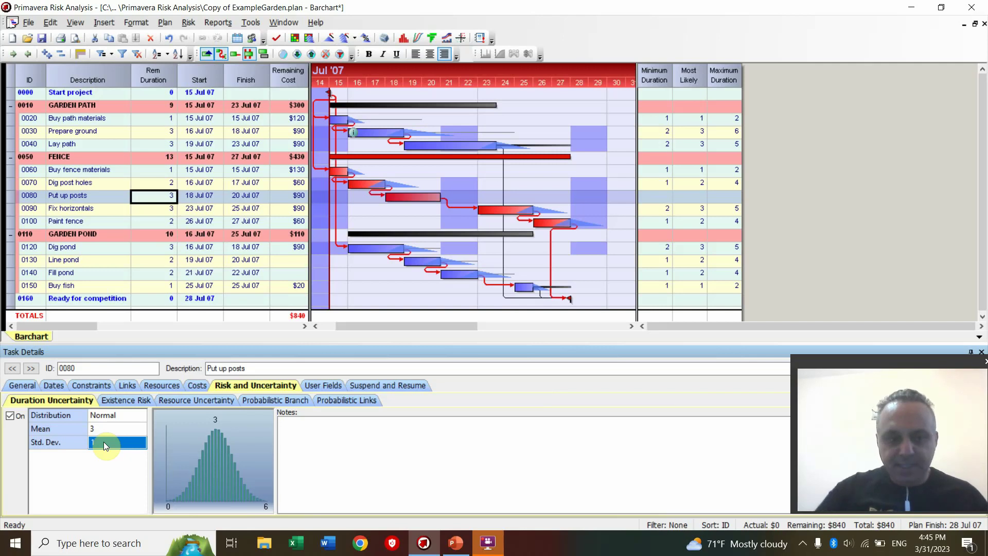
pyautogui.click(103, 442)
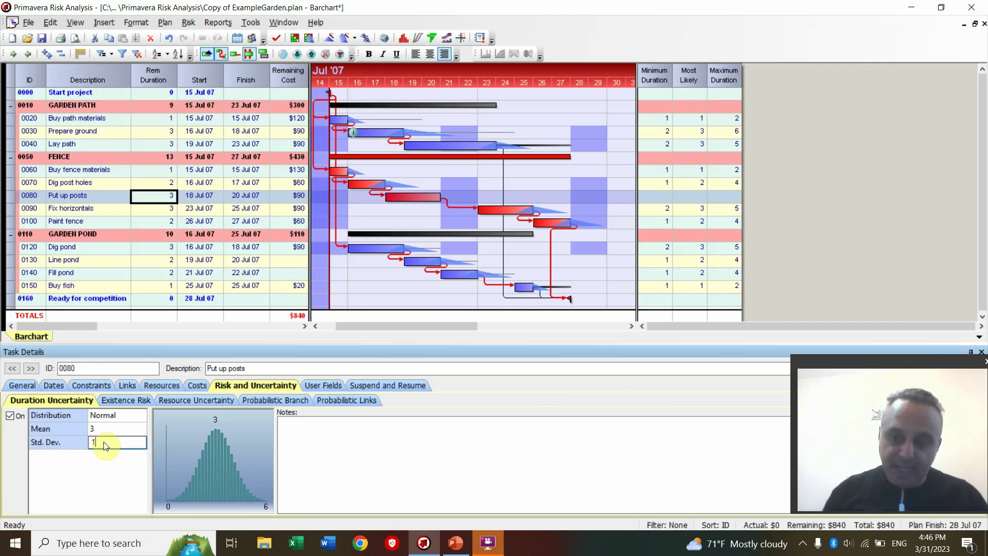
pyautogui.click(189, 22)
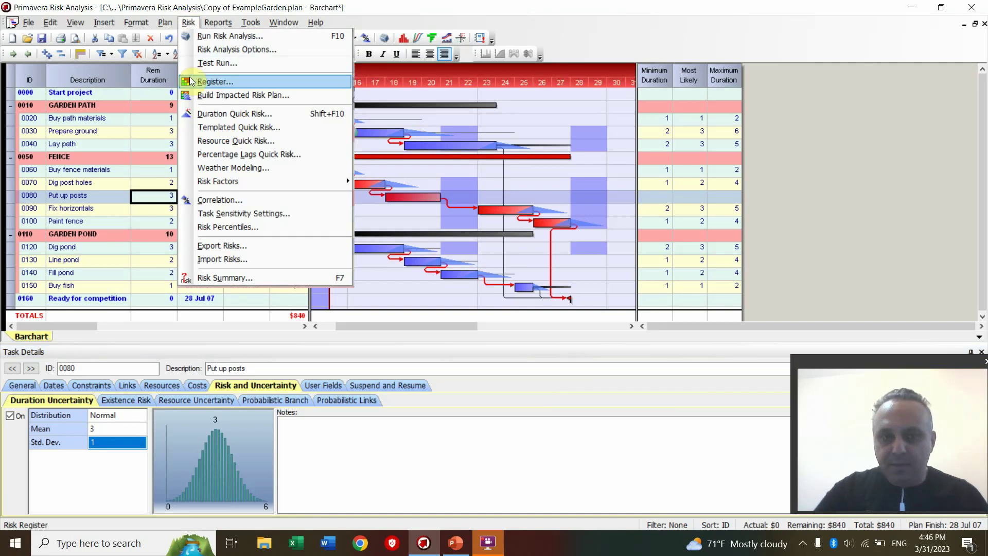
# Step: Run a 1000-iteration risk analysis on the garden plan
pyautogui.click(196, 36)
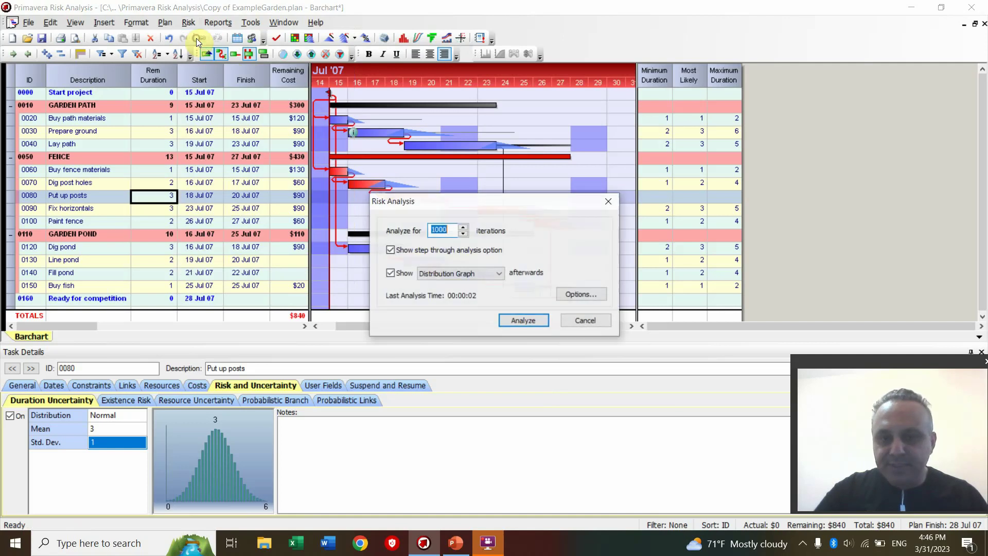
pyautogui.click(512, 320)
pyautogui.click(528, 291)
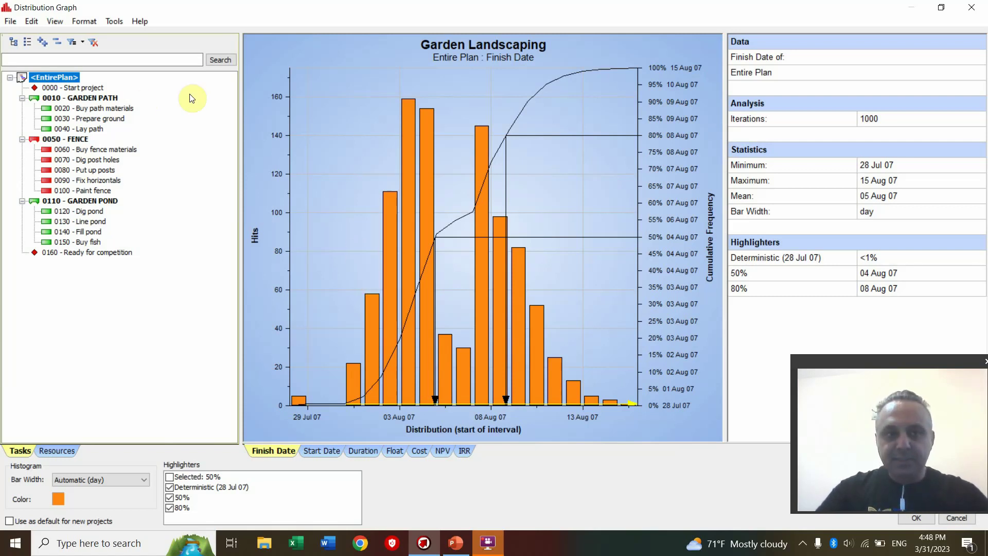
# Step: View finish-date distributions for GARDEN PATH, FENCE, Buy fence materials, Dig post holes and <EntirePlan>, then close the graph
pyautogui.click(103, 99)
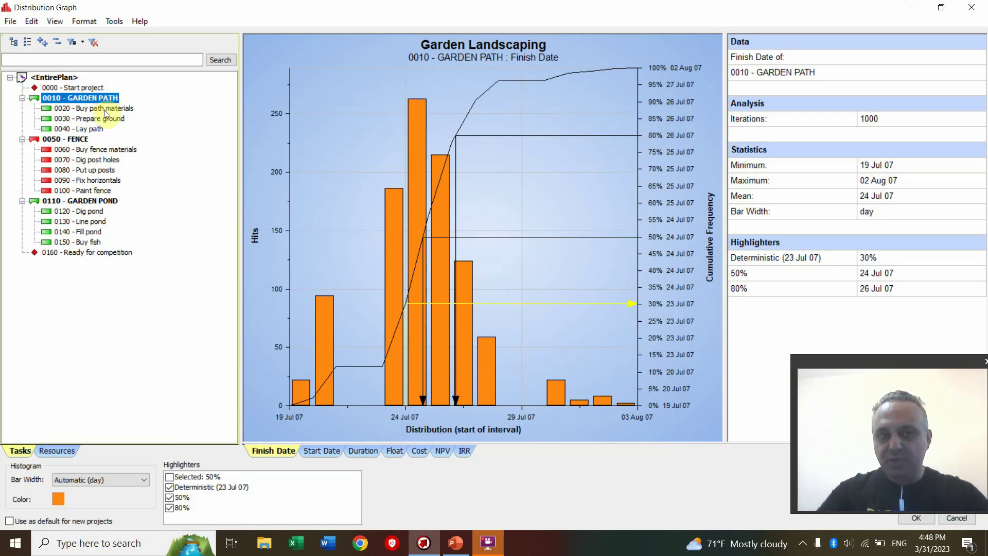
pyautogui.click(76, 139)
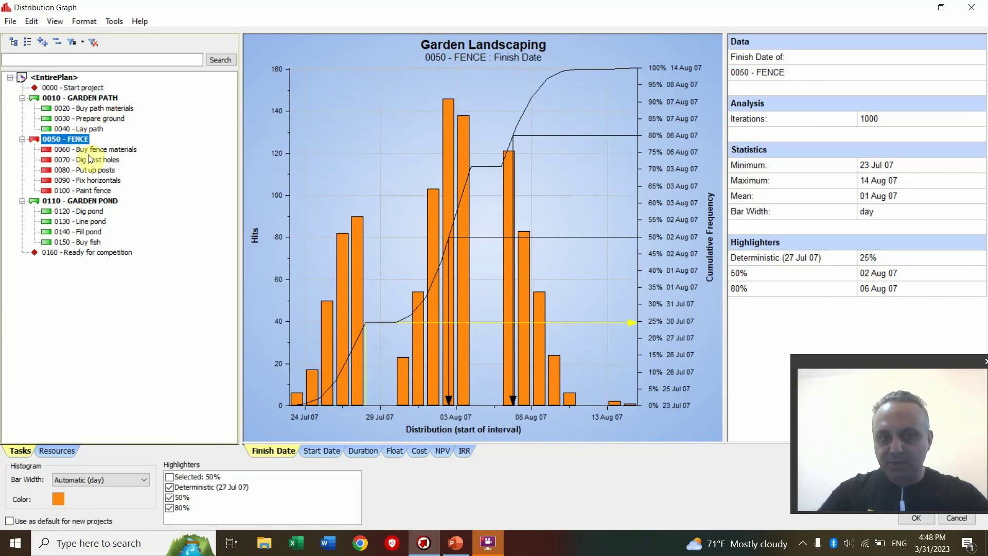
pyautogui.click(88, 151)
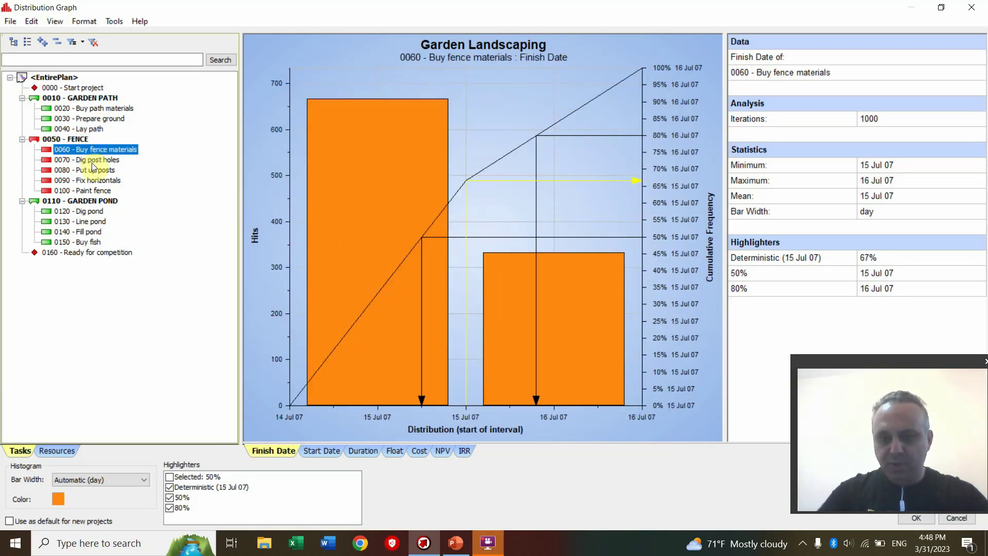
pyautogui.click(93, 161)
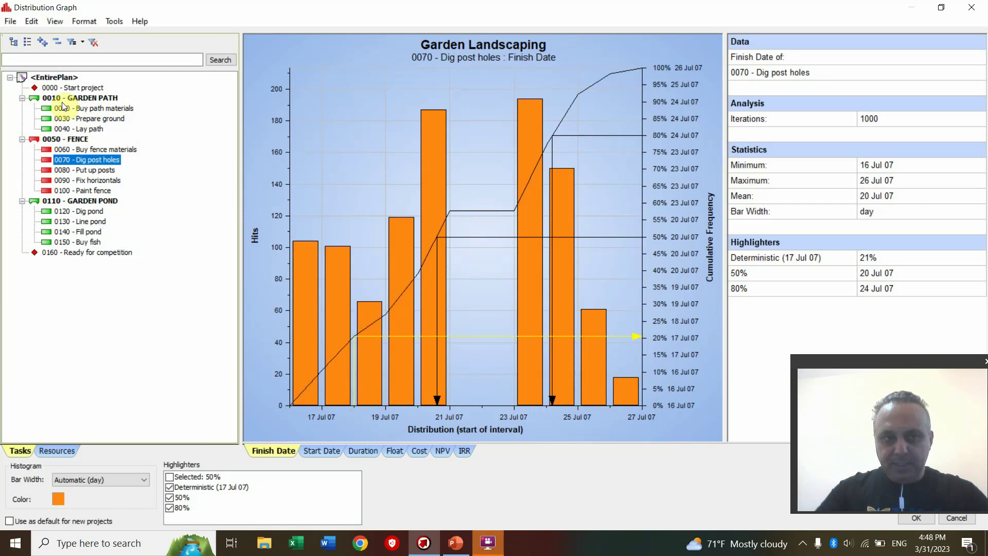
pyautogui.click(58, 79)
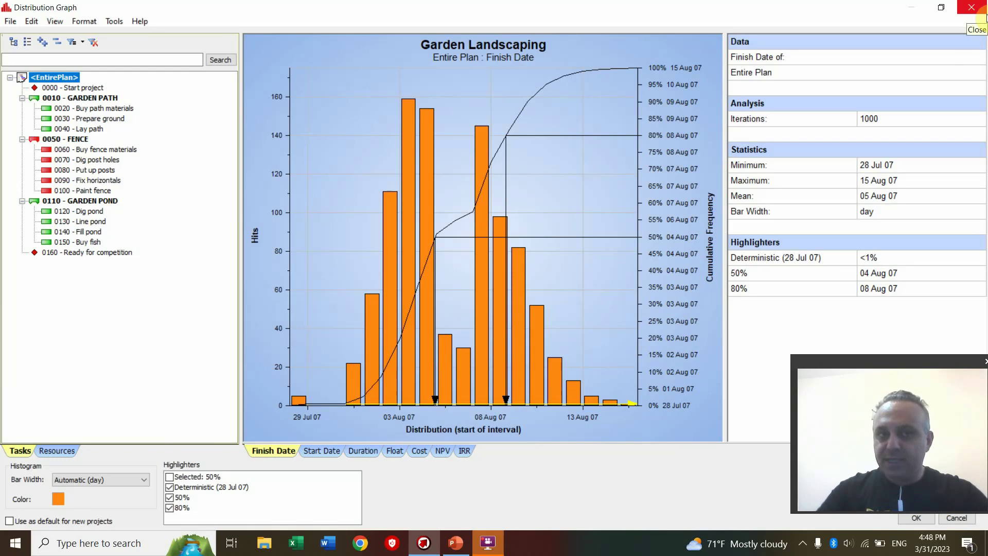
pyautogui.click(985, 15)
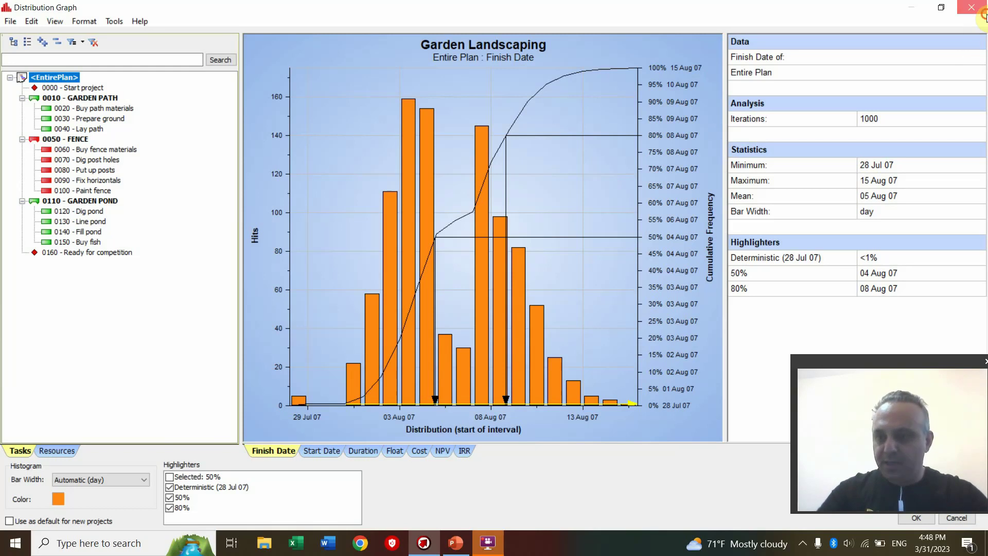
# Step: Close the distribution graph without saving and bring up the Reports menu
pyautogui.click(539, 299)
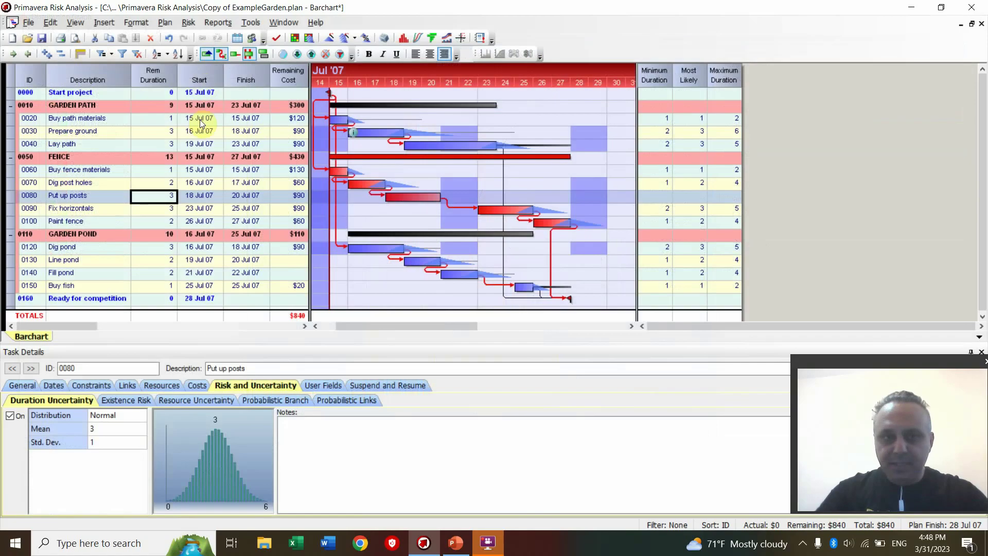
pyautogui.click(224, 23)
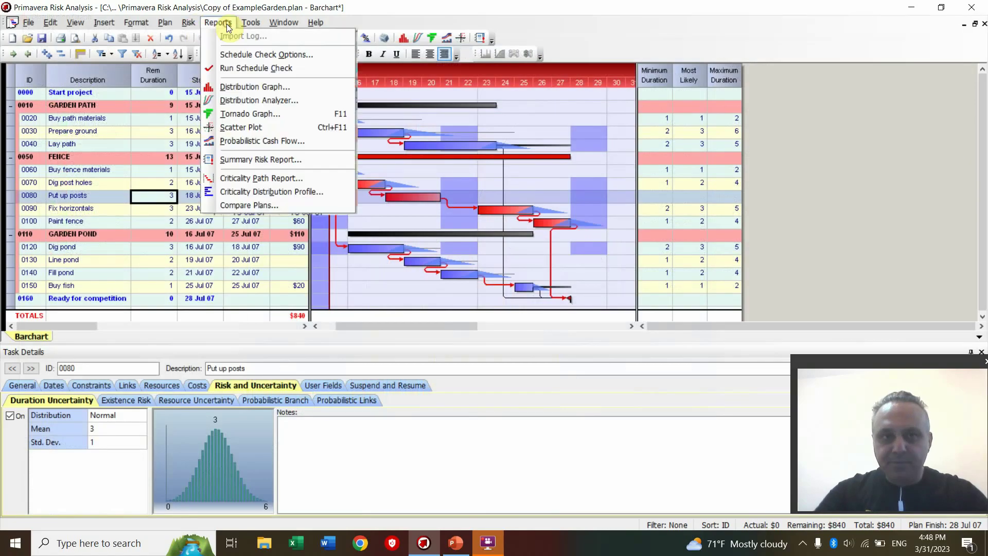
# Step: Open the Reports > Scatter Plot of Garden Landscaping cost versus finish date
pyautogui.click(256, 126)
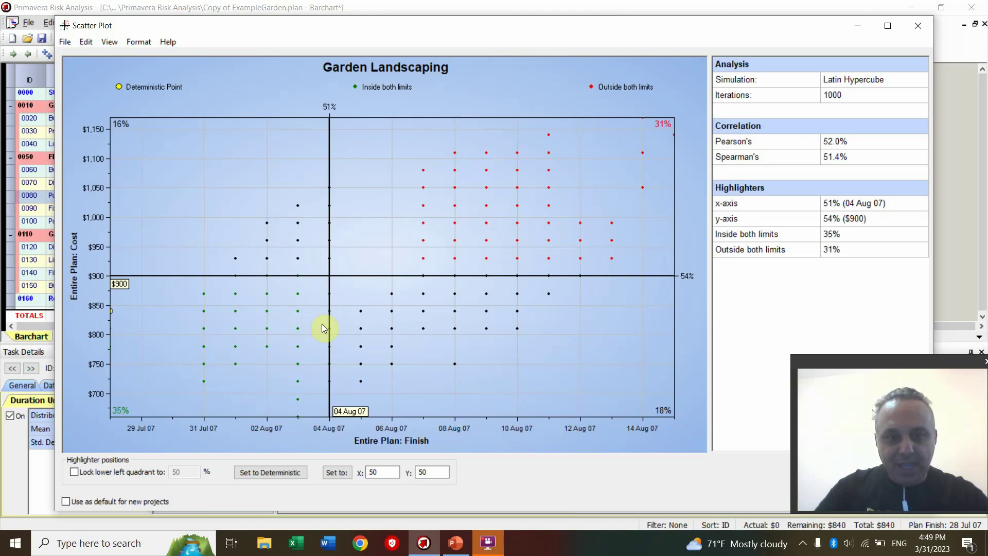
# Step: Move the scatter plot highlighters to 07 Aug 07 and $1,000, close the plot, and switch to PowerPoint
pyautogui.moveTo(329, 329)
pyautogui.mouseDown()
pyautogui.moveTo(295, 330)
pyautogui.moveTo(380, 333)
pyautogui.mouseUp()
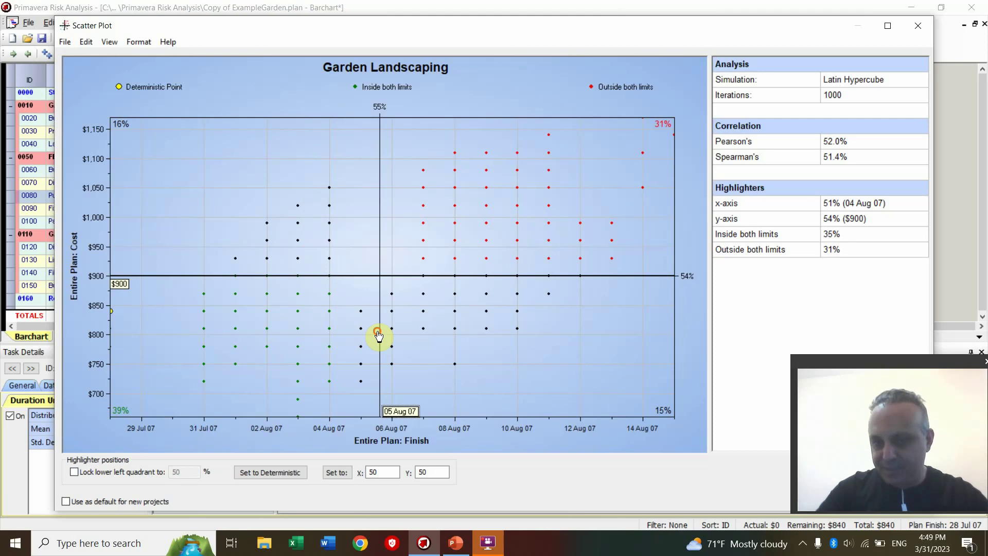
pyautogui.moveTo(311, 278)
pyautogui.mouseDown()
pyautogui.moveTo(311, 234)
pyautogui.moveTo(311, 284)
pyautogui.moveTo(318, 278)
pyautogui.mouseUp()
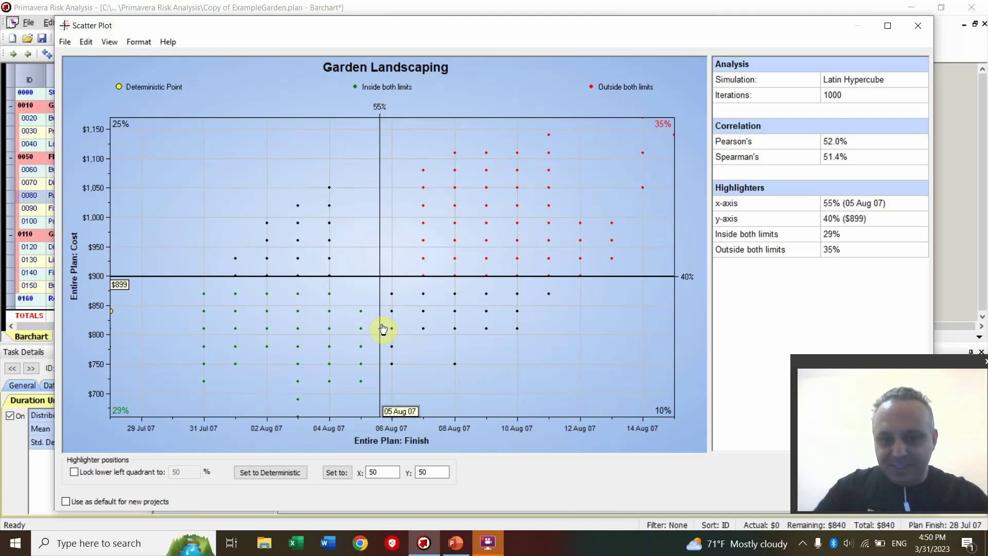
pyautogui.moveTo(383, 329); pyautogui.dragTo(451, 328)
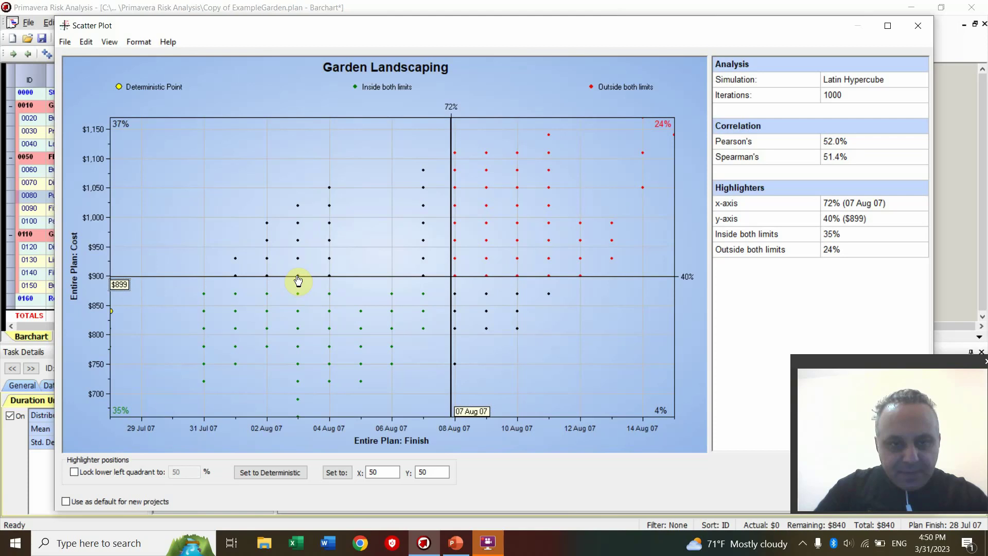
pyautogui.moveTo(298, 280); pyautogui.dragTo(293, 251)
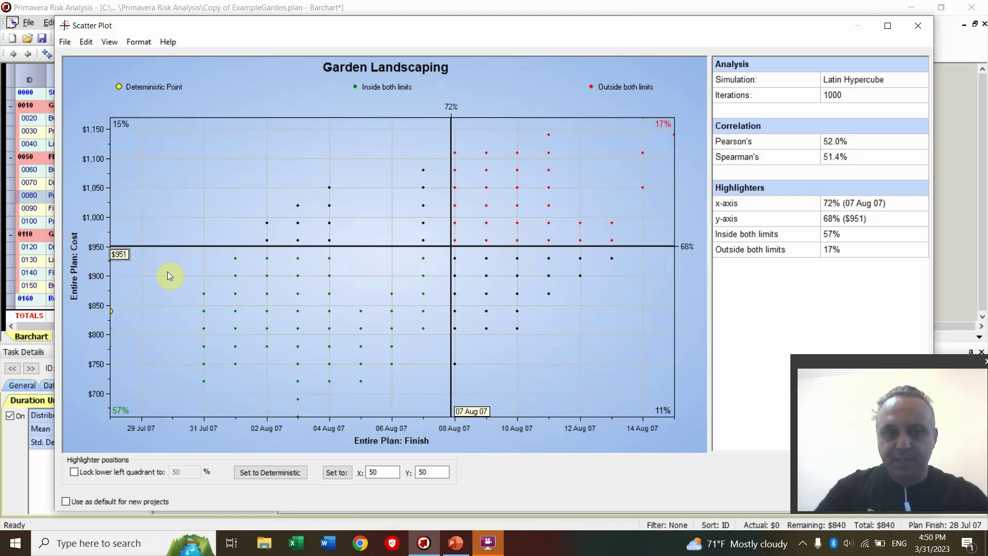
pyautogui.click(145, 249)
pyautogui.moveTo(145, 250); pyautogui.dragTo(138, 220)
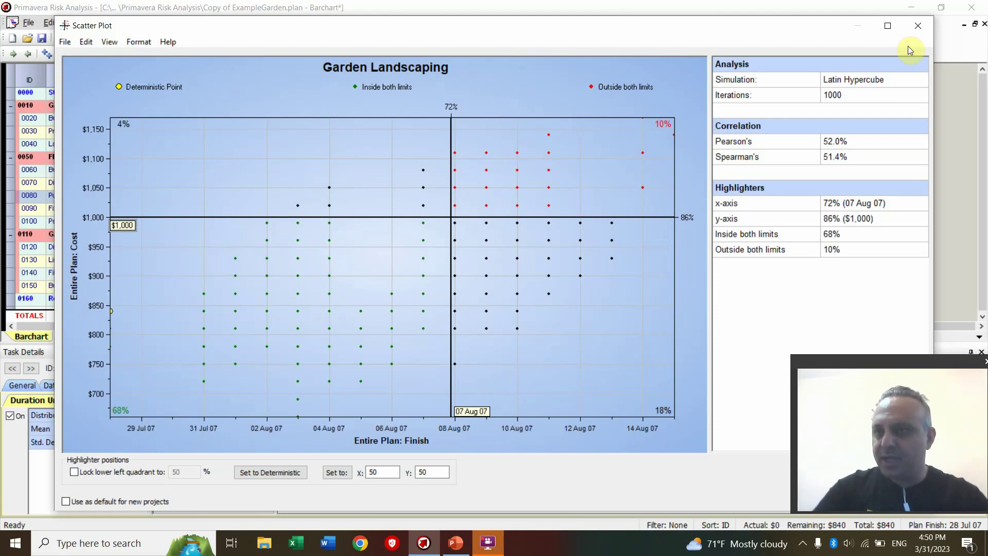
pyautogui.click(917, 27)
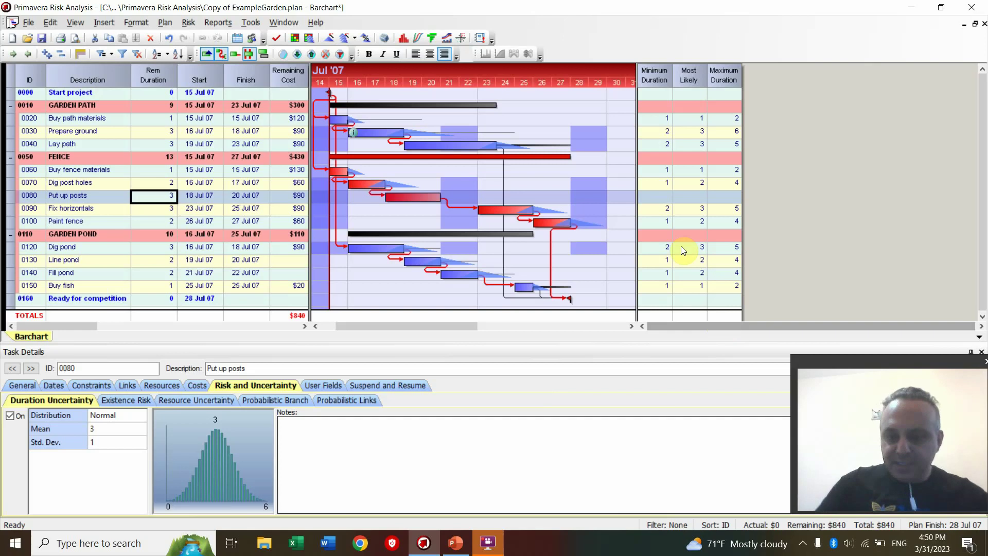
pyautogui.click(453, 544)
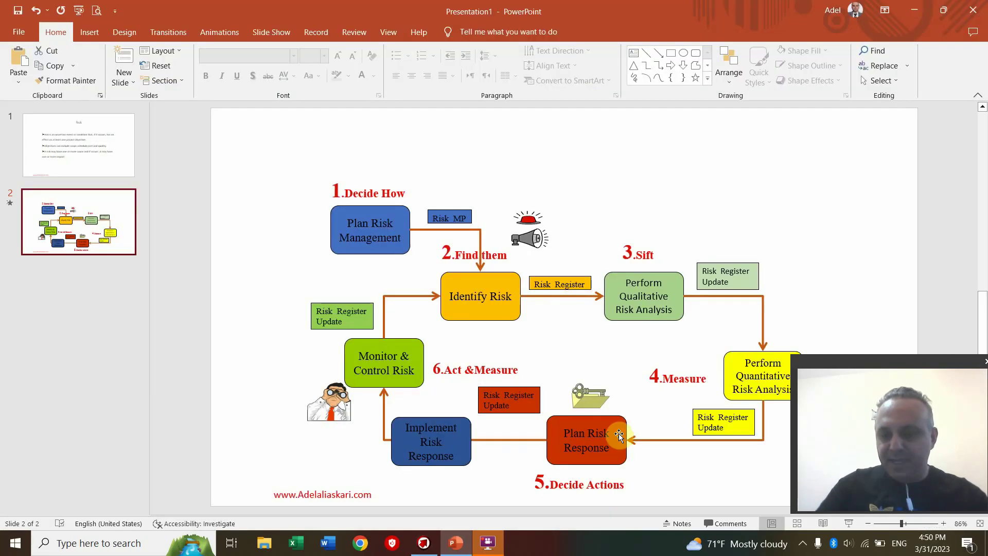
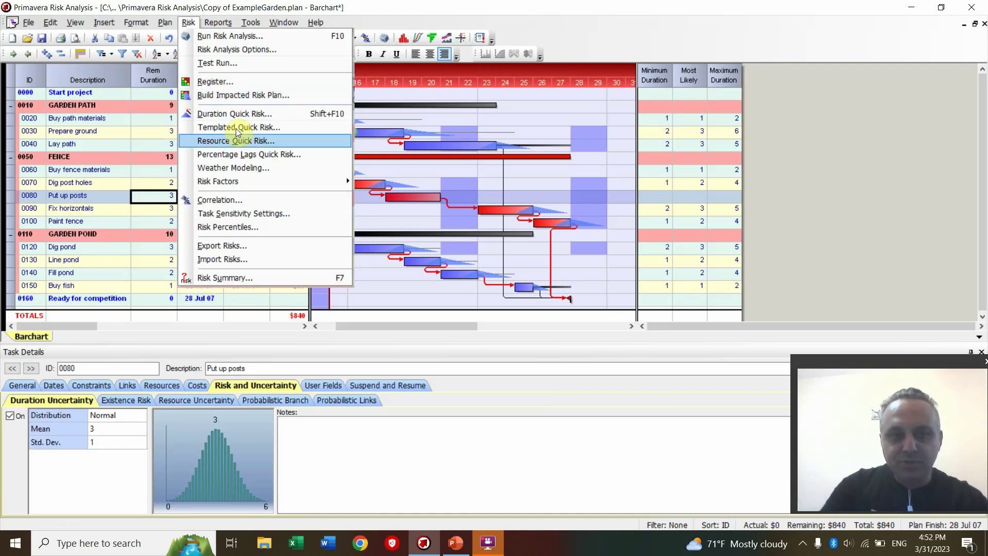
# Step: Look through the Reports menu options, then display the Plan menu commands
pyautogui.moveTo(236, 25)
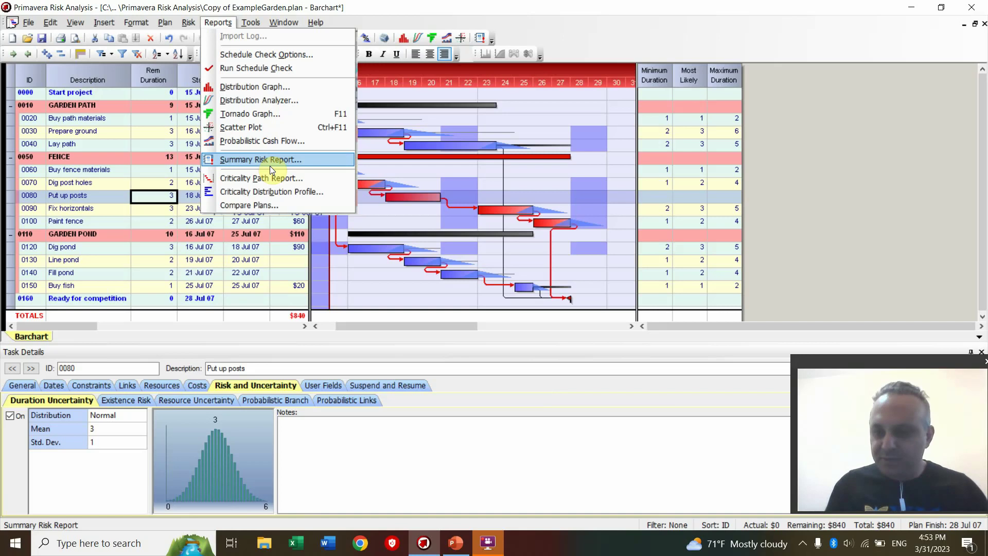
pyautogui.moveTo(137, 25)
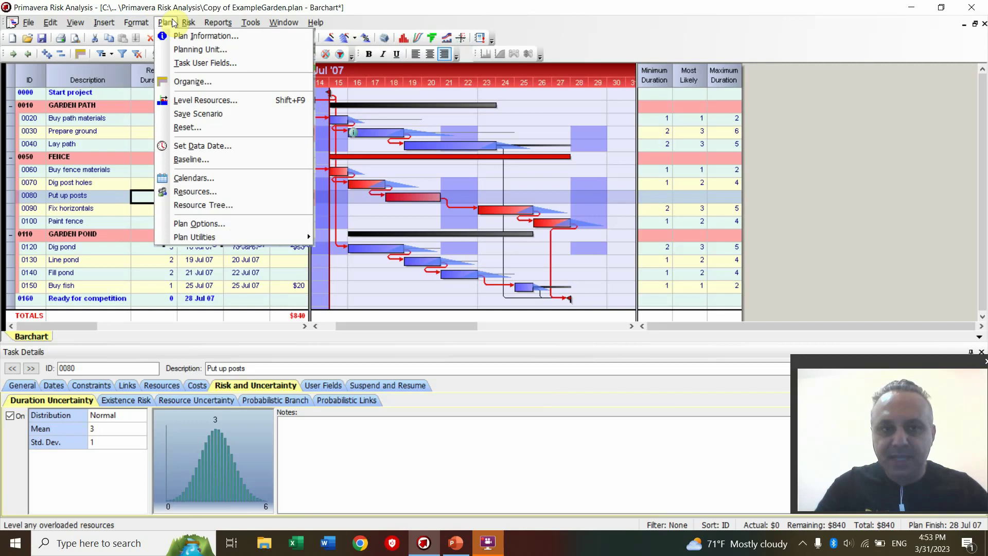
# Step: Open Plan > Calendars, check whether 23 March is a working day, and advance to April 2023
pyautogui.click(194, 177)
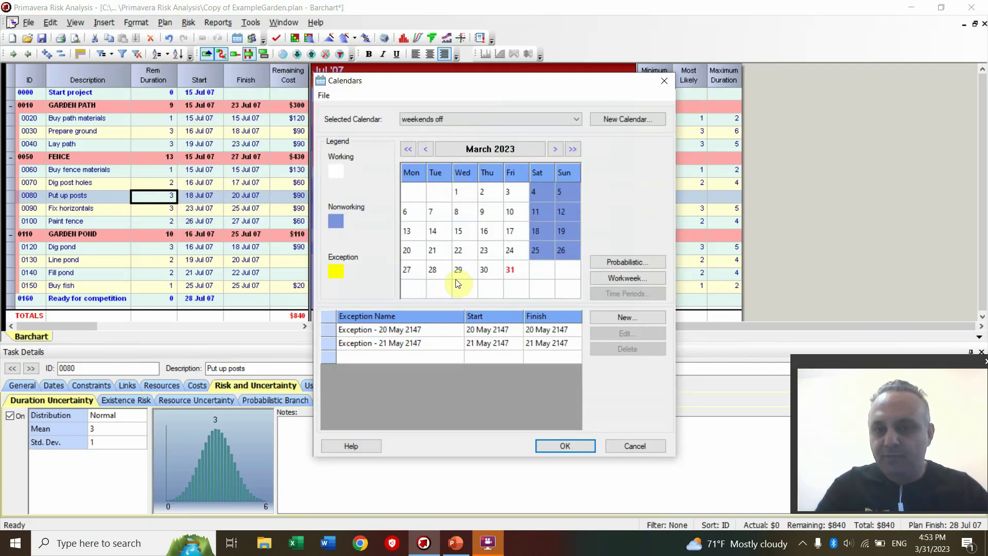
pyautogui.click(492, 251)
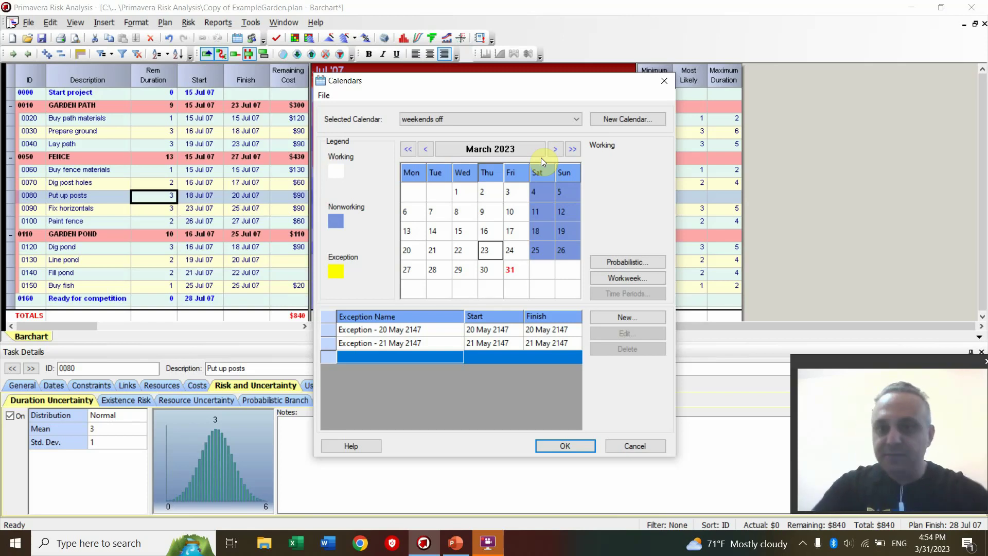
pyautogui.click(555, 149)
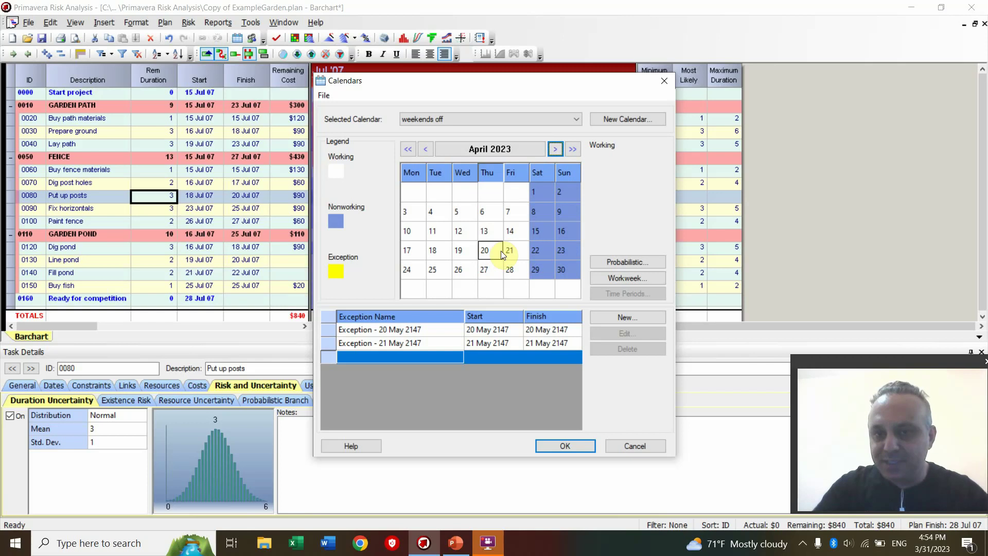